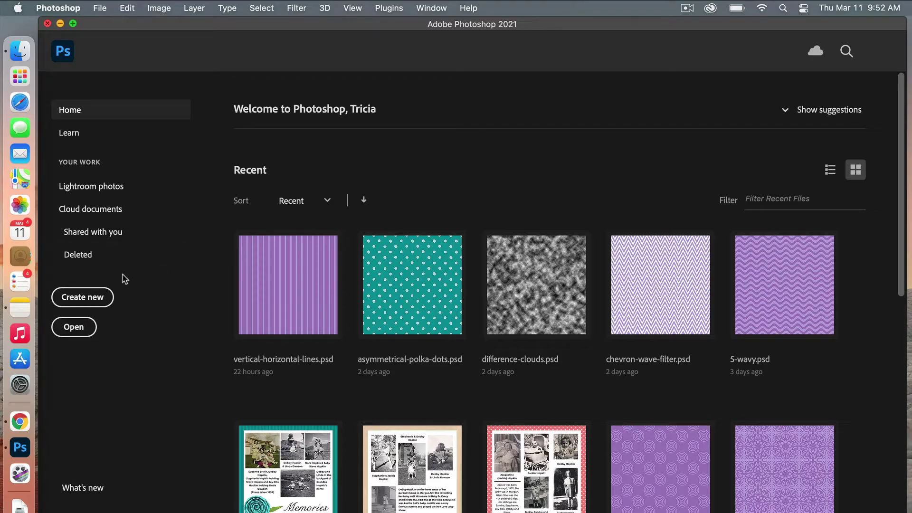
- Create a 200×200 px document with a Transparent background
left_click(97, 299)
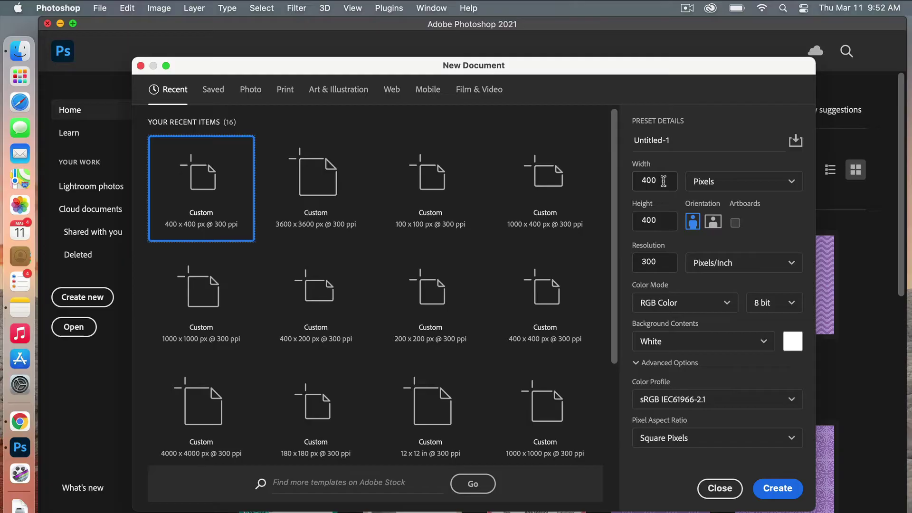
left_click_drag(663, 181, 629, 180)
type("200")
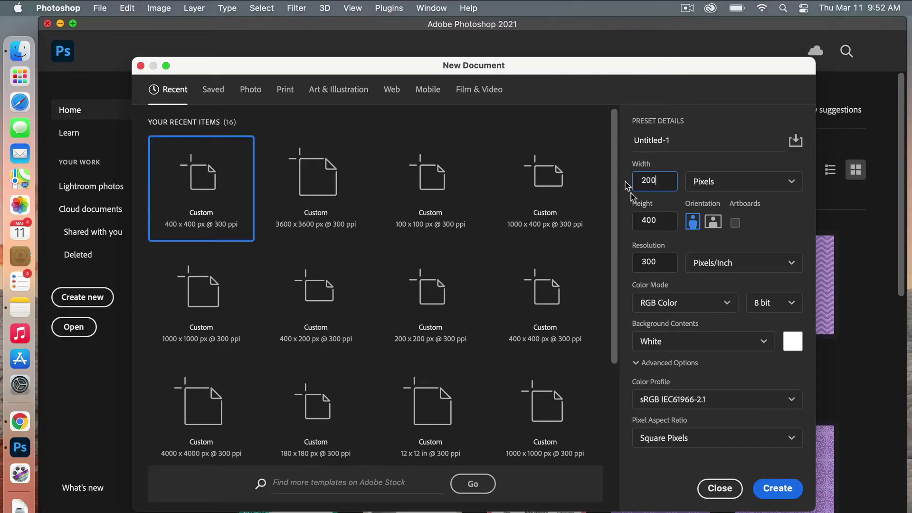
left_click_drag(664, 221, 625, 219)
type("2")
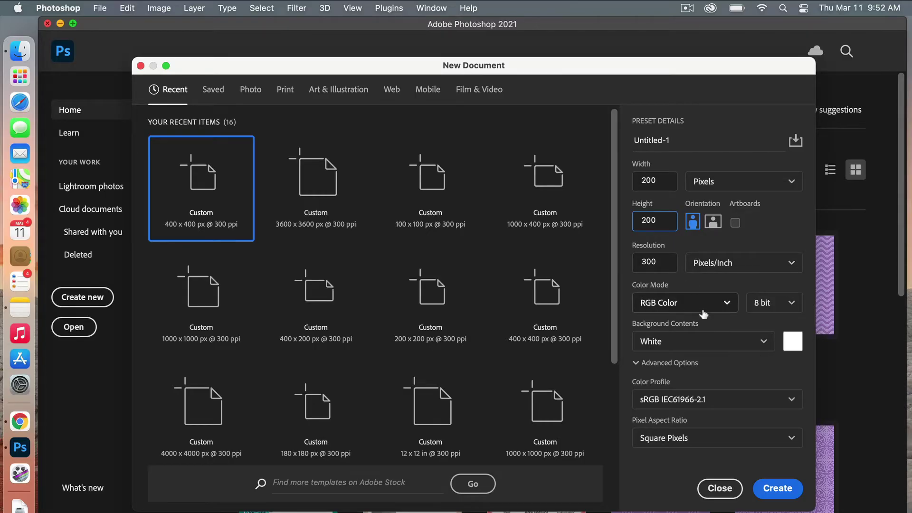
left_click(708, 342)
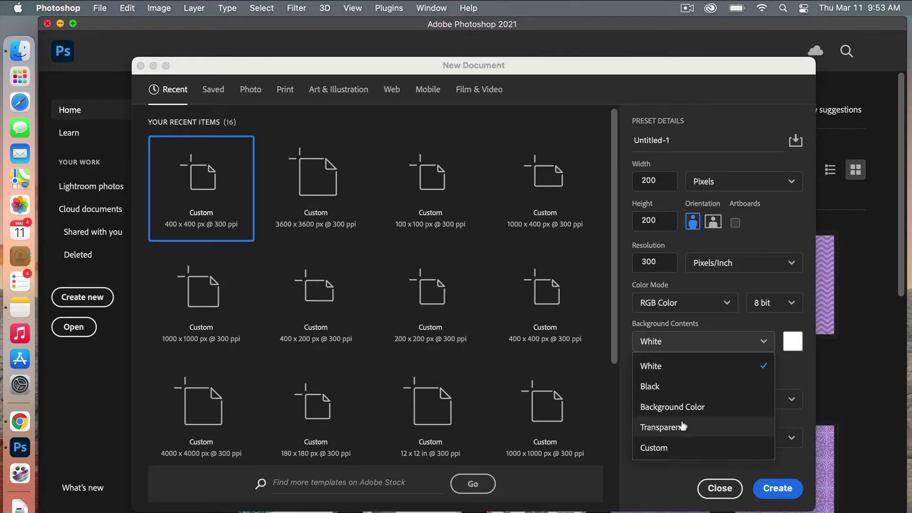
left_click(684, 427)
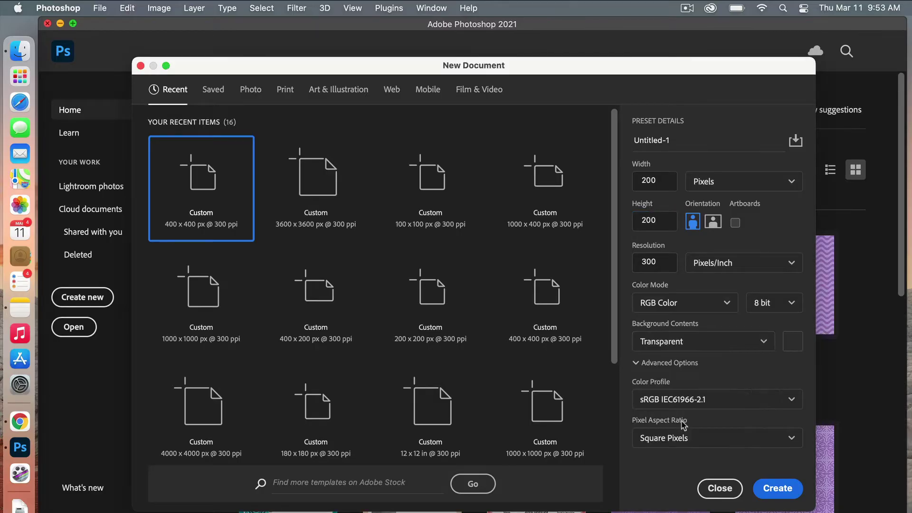
left_click(782, 488)
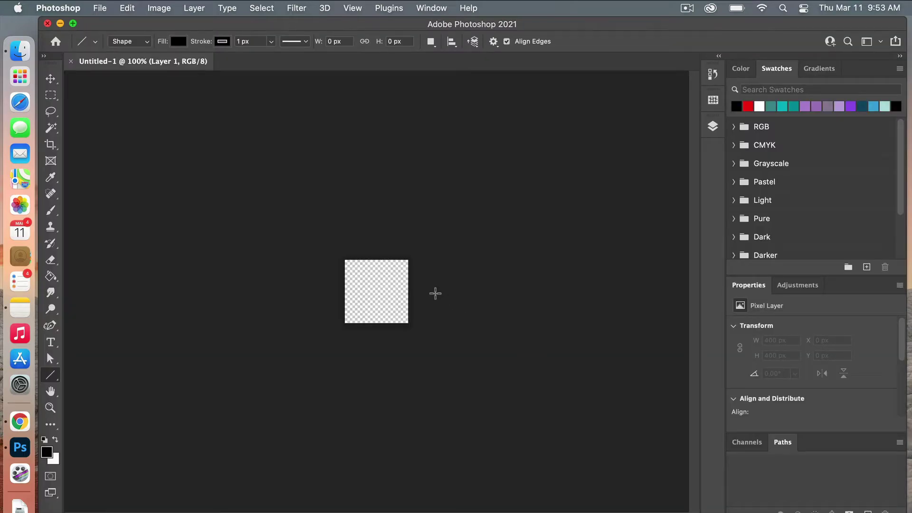
- Zoom to 500% and draw a line from the bottom-left to the top-right corner with the Line Tool
key("super+plus")
key("super+plus")
key("super+plus")
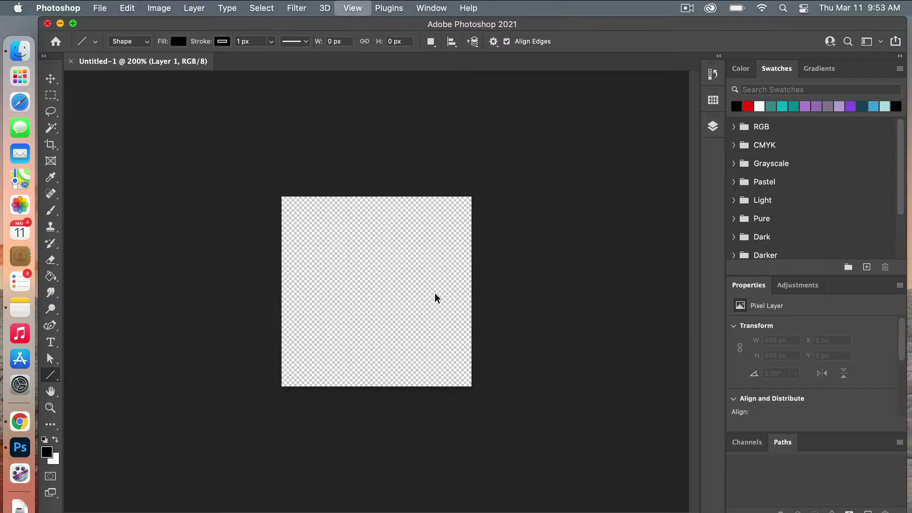
key("super+plus")
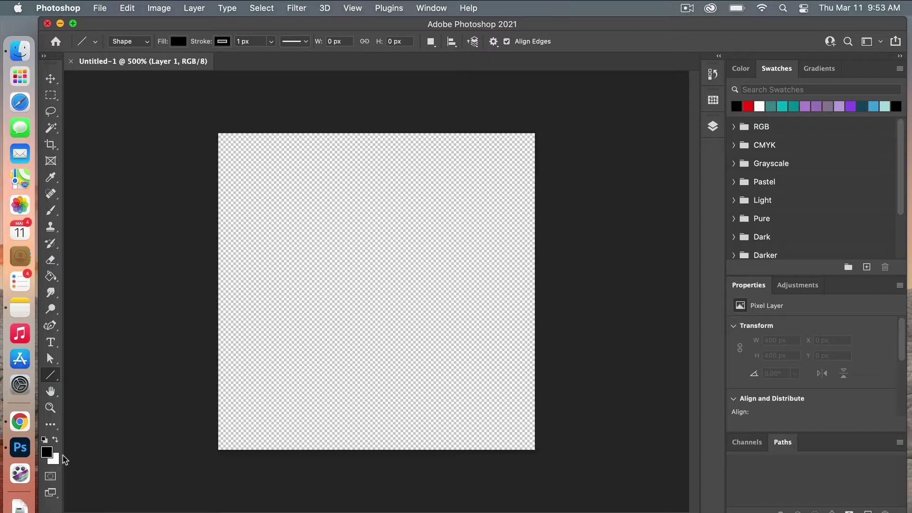
left_click(52, 377)
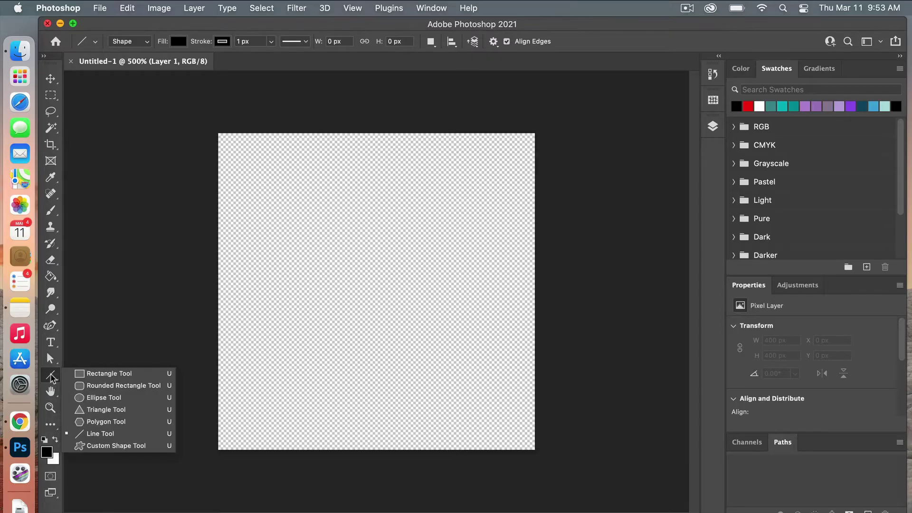
left_click(125, 436)
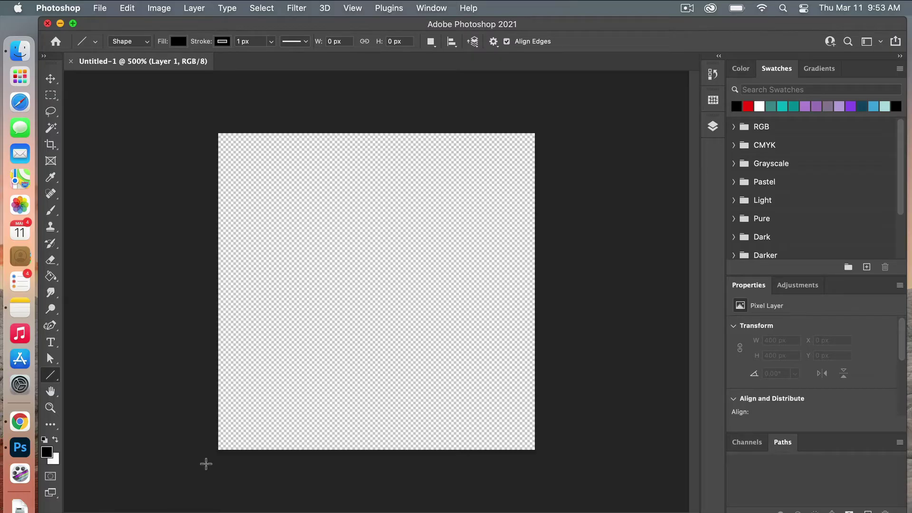
left_click_drag(205, 464, 547, 94)
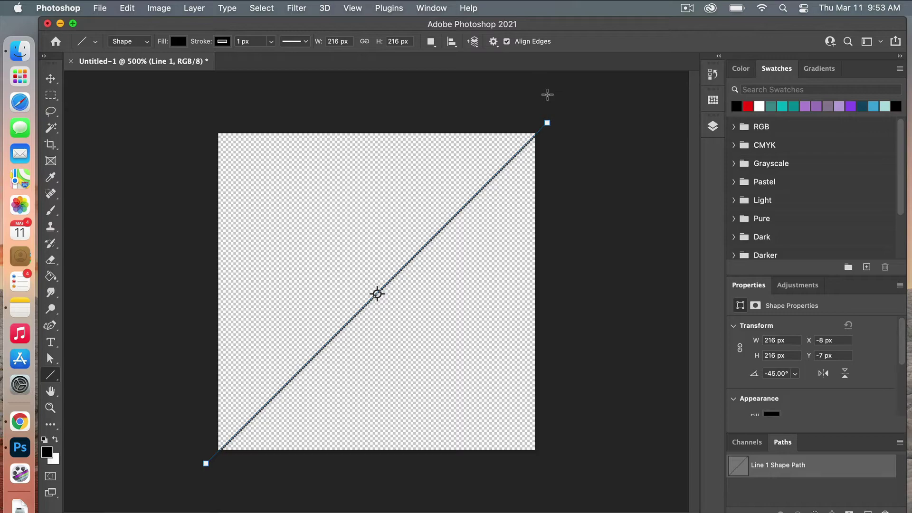
- Set the line's stroke width to 50 px and show the Layers panel
left_click(256, 41)
type("50")
key("Return")
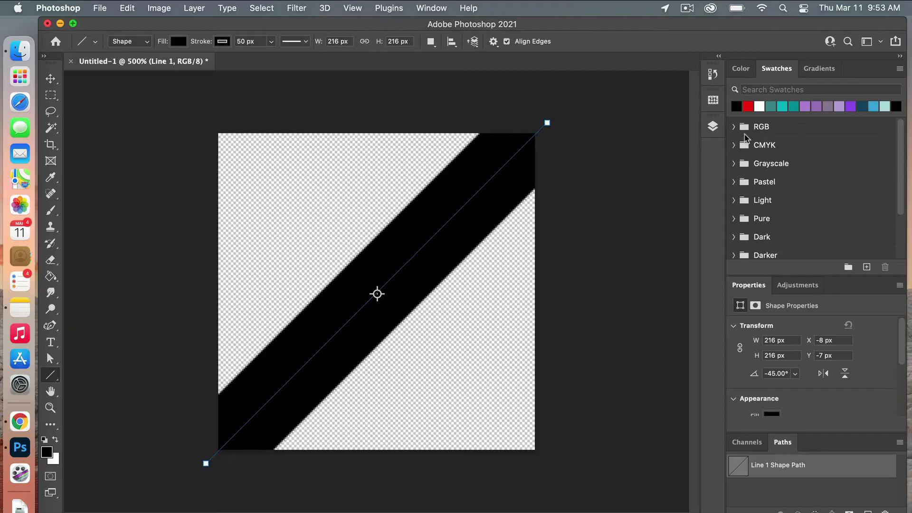
left_click(713, 129)
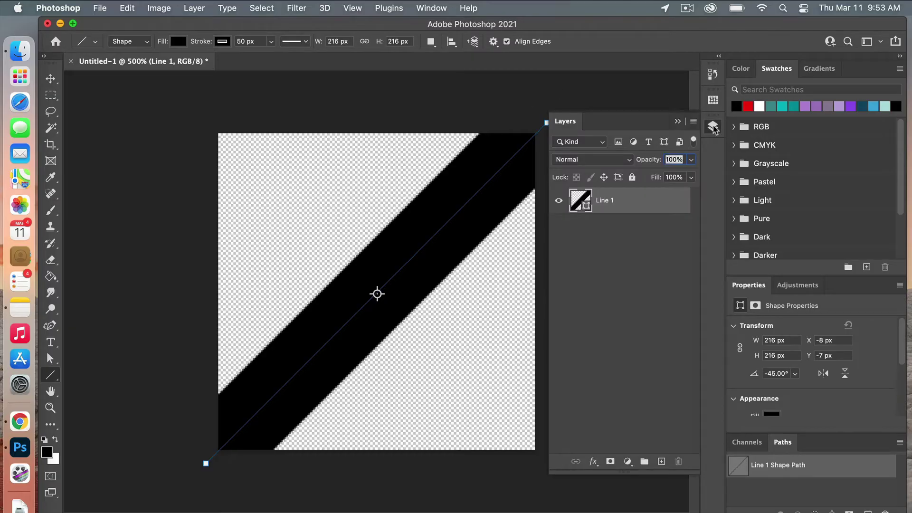
- Duplicate the Line 1 layer as Line 1 copy
right_click(616, 204)
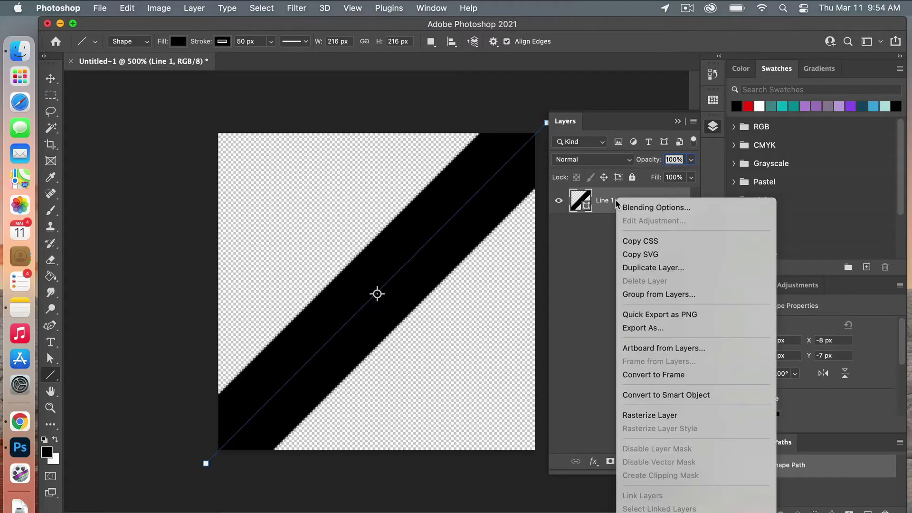
left_click(685, 269)
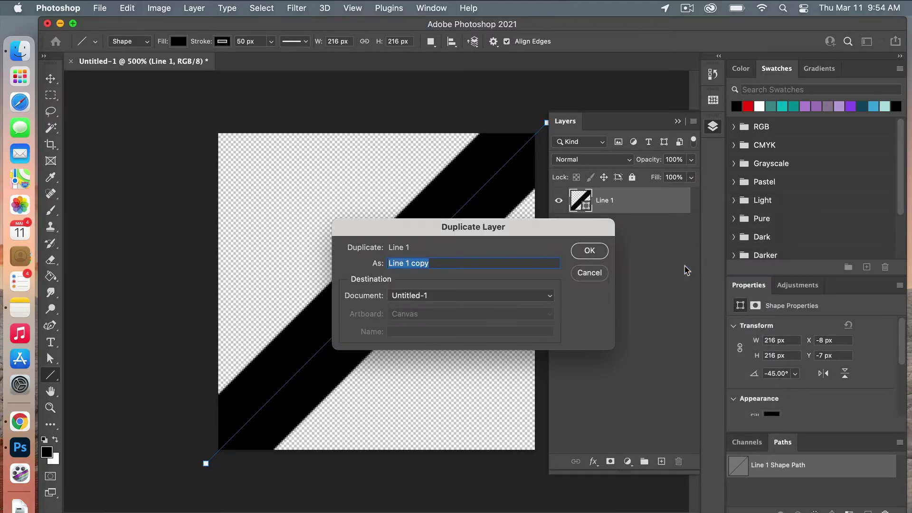
left_click(581, 252)
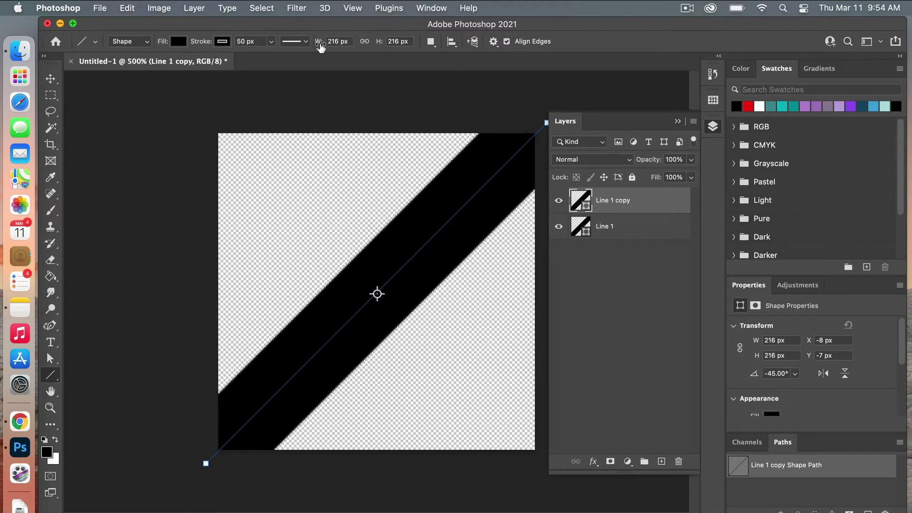
- Apply Offset as a smart filter: Horizontal +100, Vertical +100, Repeat Edge Pixels
left_click(298, 10)
mouse_move(319, 275)
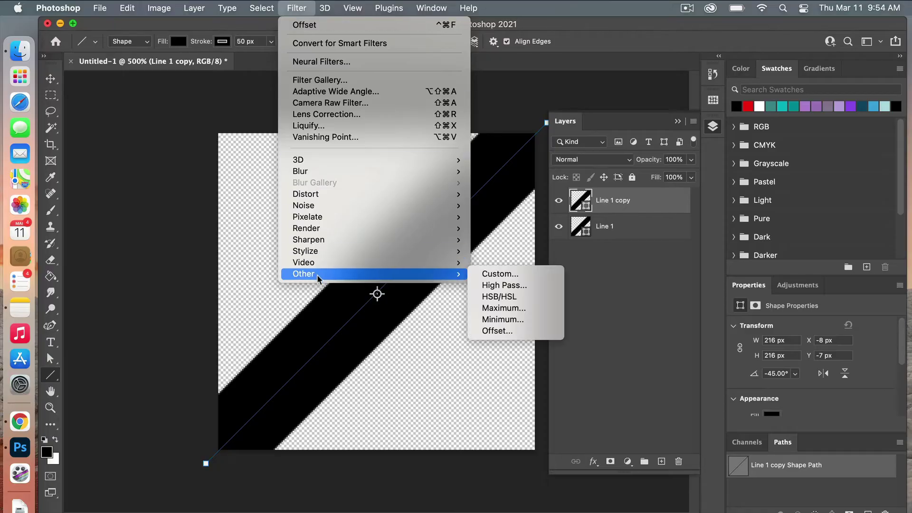
left_click(496, 328)
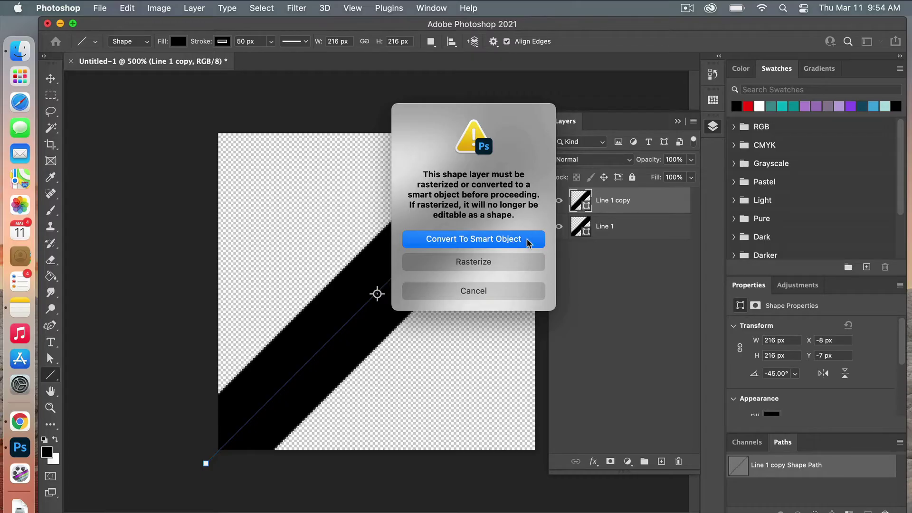
left_click(522, 239)
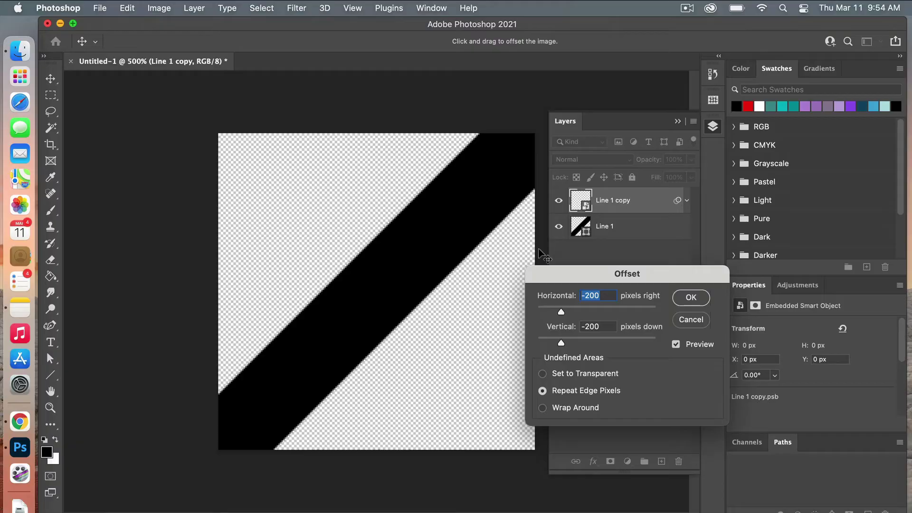
left_click_drag(649, 270, 670, 209)
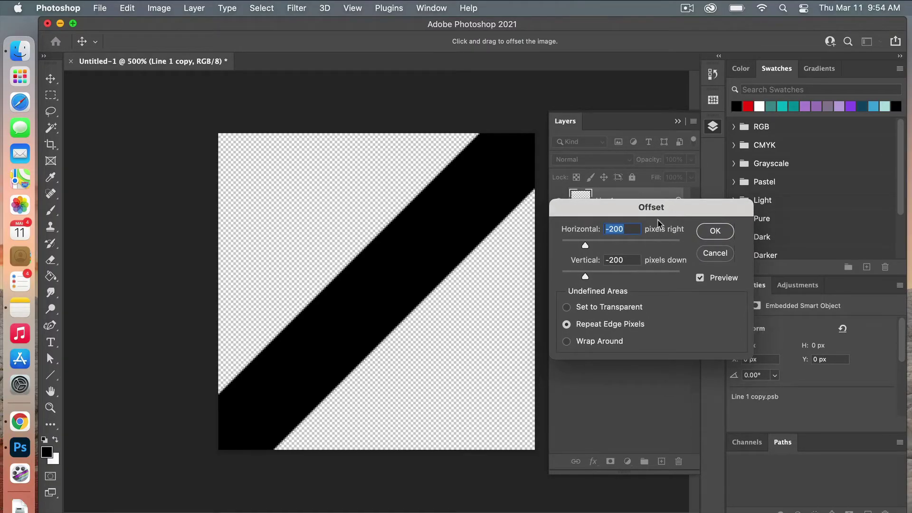
left_click(627, 229)
left_click(593, 229)
type("100")
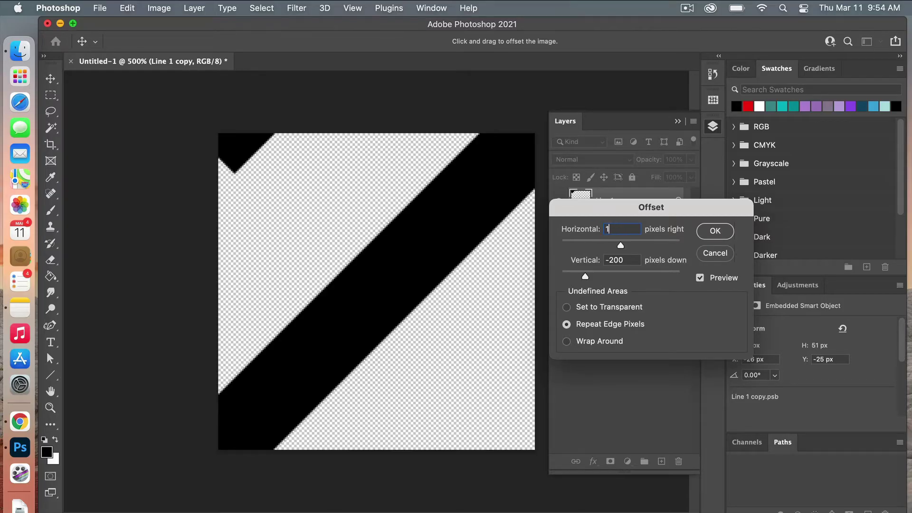
left_click(631, 260)
double_click(623, 260)
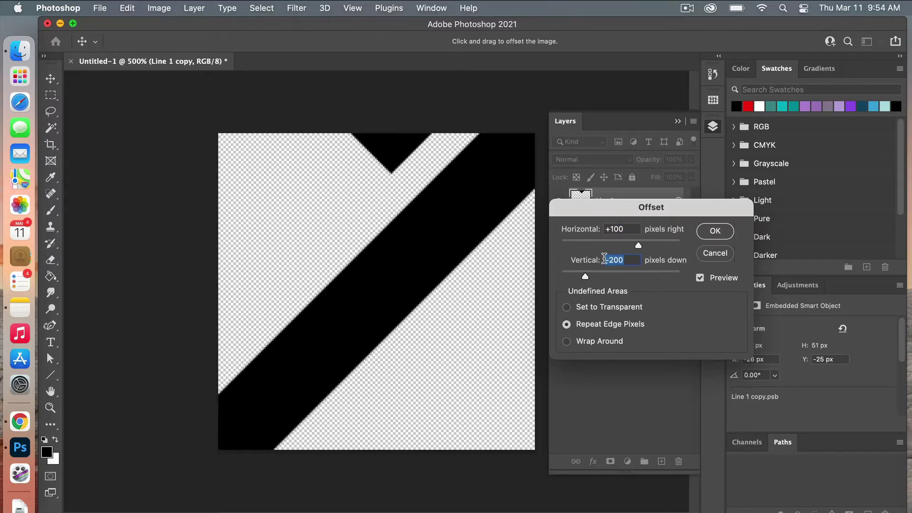
type("100")
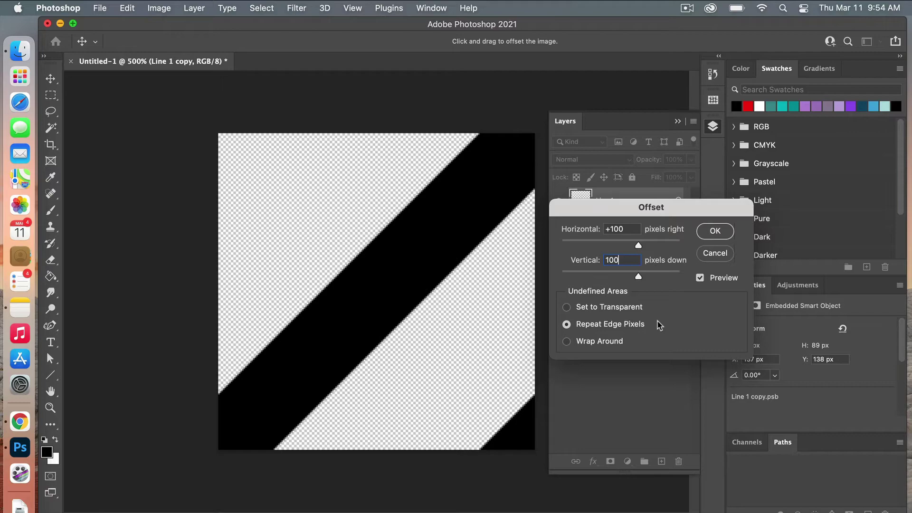
left_click(723, 232)
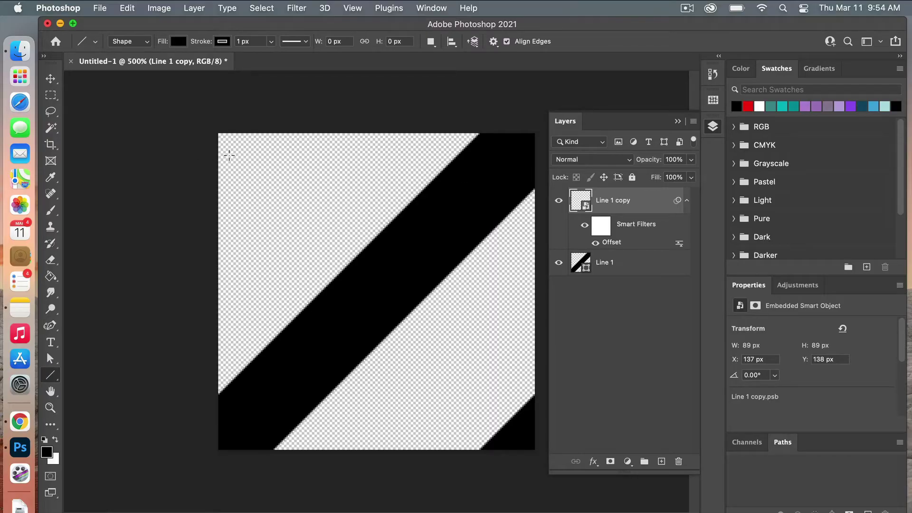
- Duplicate Line 1 copy as Line 1 copy 2
right_click(613, 203)
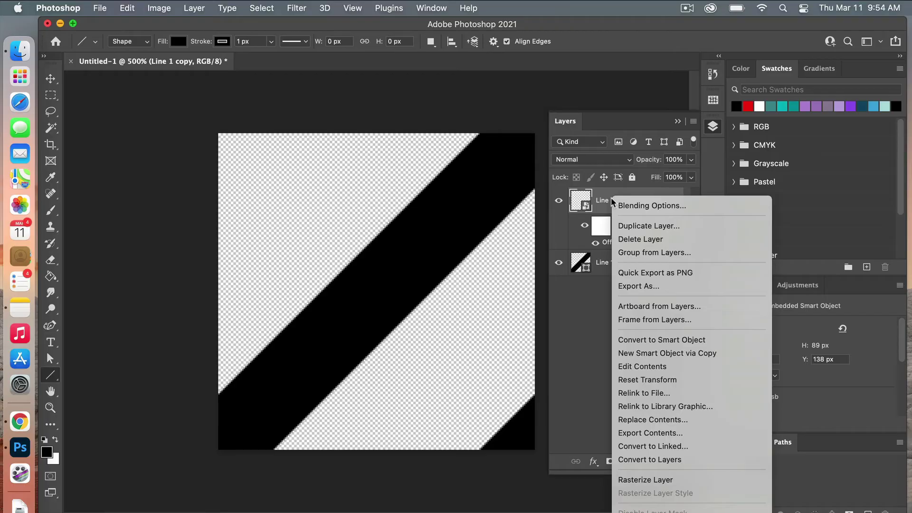
left_click(651, 227)
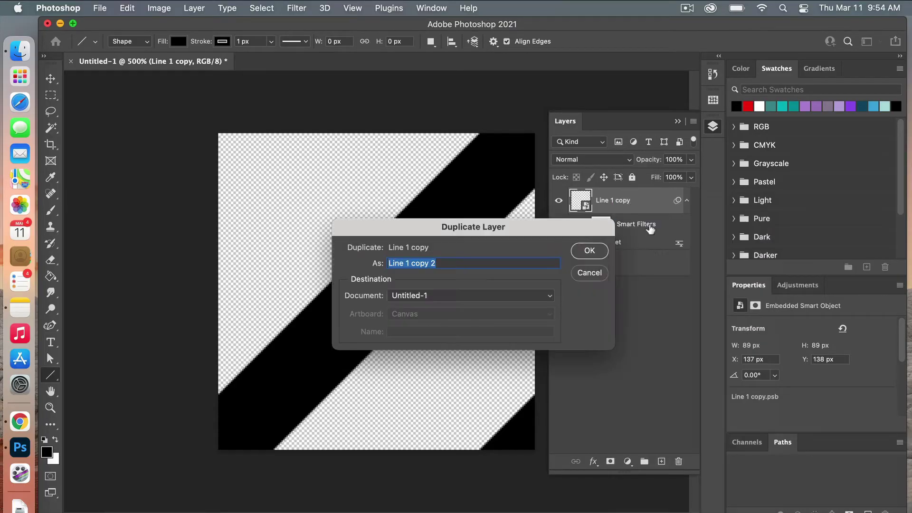
left_click(598, 249)
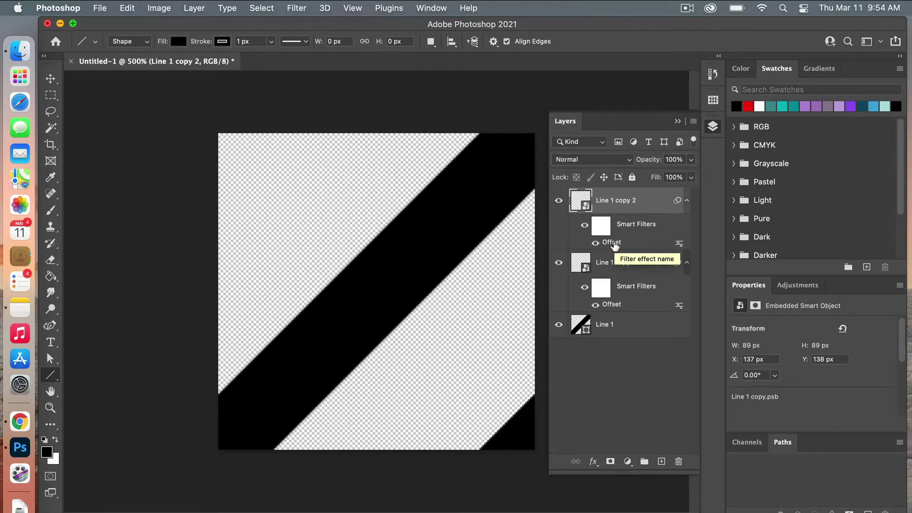
- Change the copy's Offset filter to Horizontal -100 and Vertical -100
double_click(612, 242)
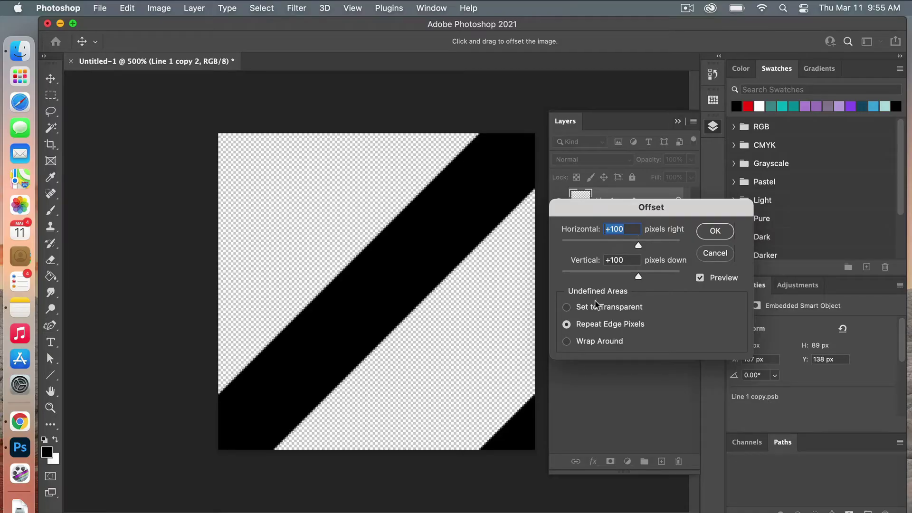
left_click(610, 230)
key("BackSpace")
type("-")
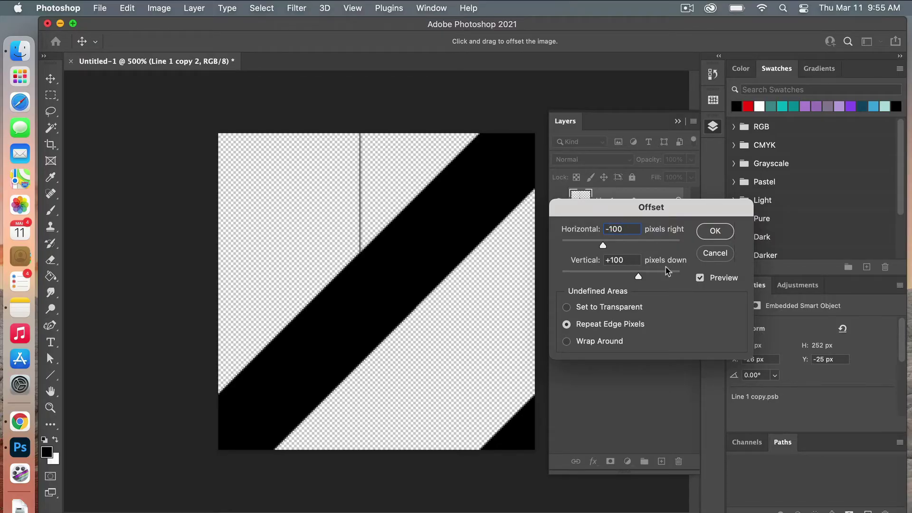
left_click(609, 261)
key("Left")
key("BackSpace")
type("-")
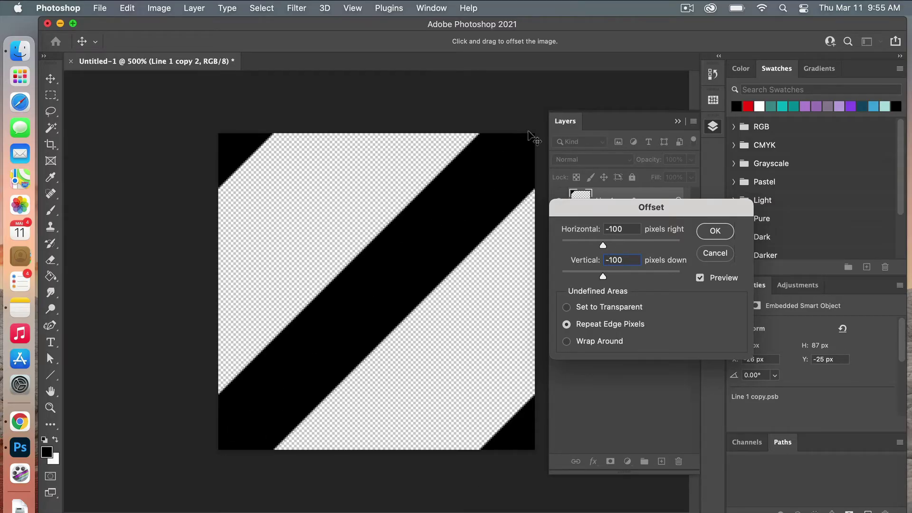
left_click(716, 231)
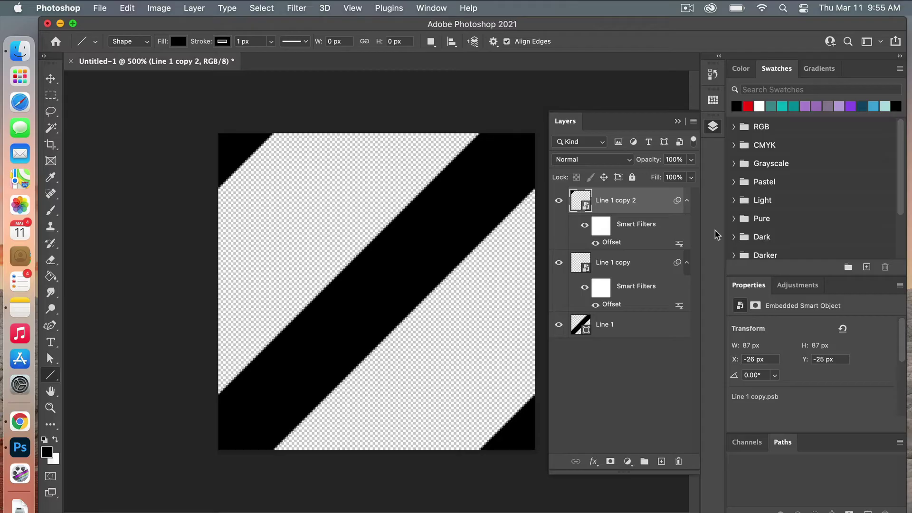
- Define the stripe tile as a pattern named 'diagonal'
left_click(127, 8)
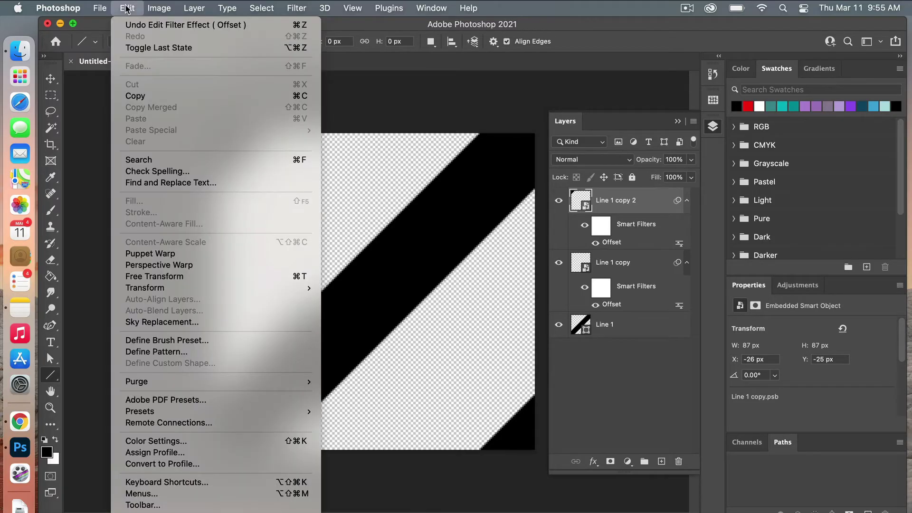
left_click(190, 352)
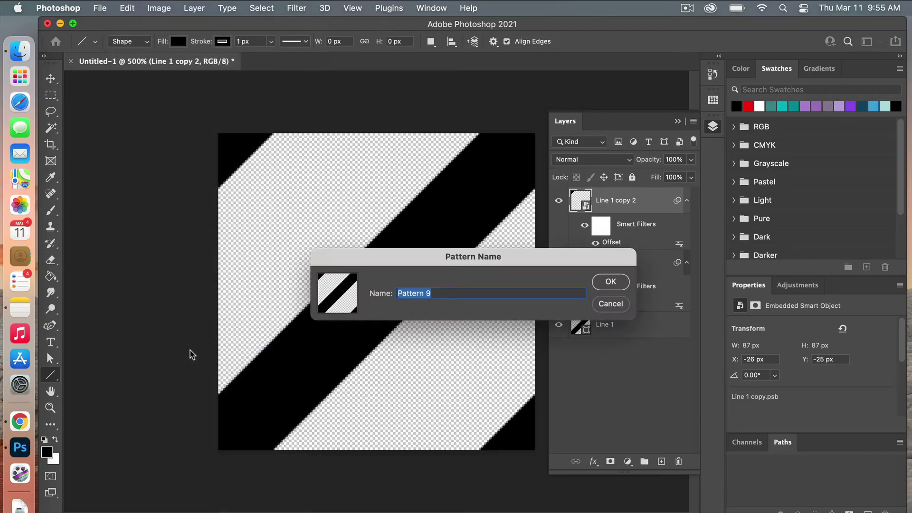
type("diagonal")
- Confirm the 'diagonal' pattern, then create a 3600×3600 px, 300 ppi document with a White background
left_click(612, 282)
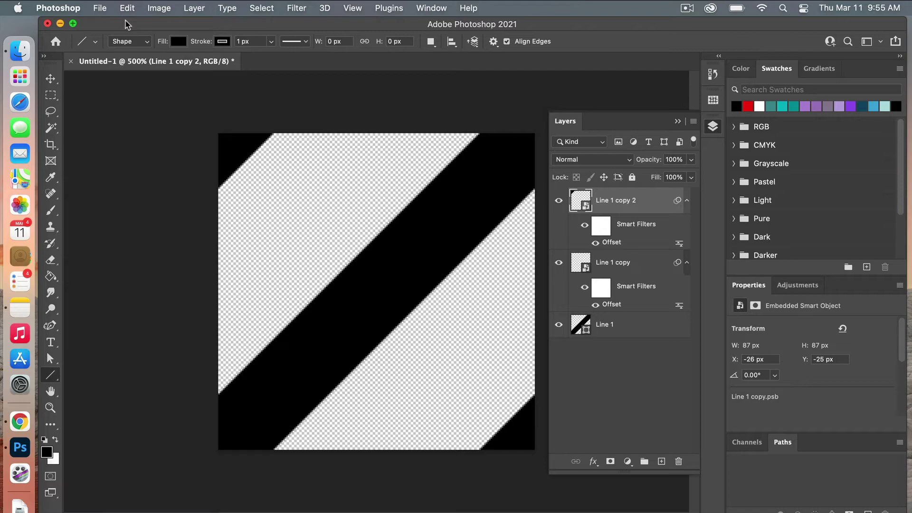
left_click(101, 8)
left_click(109, 25)
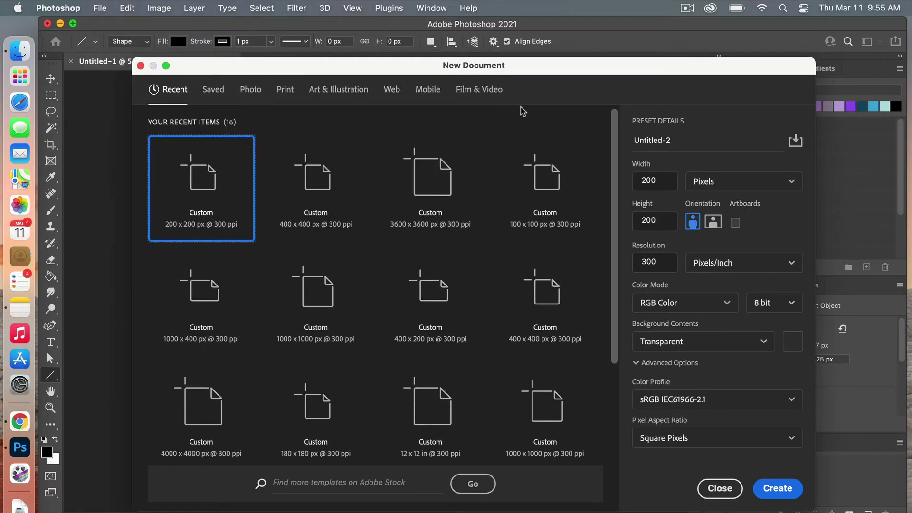
double_click(662, 180)
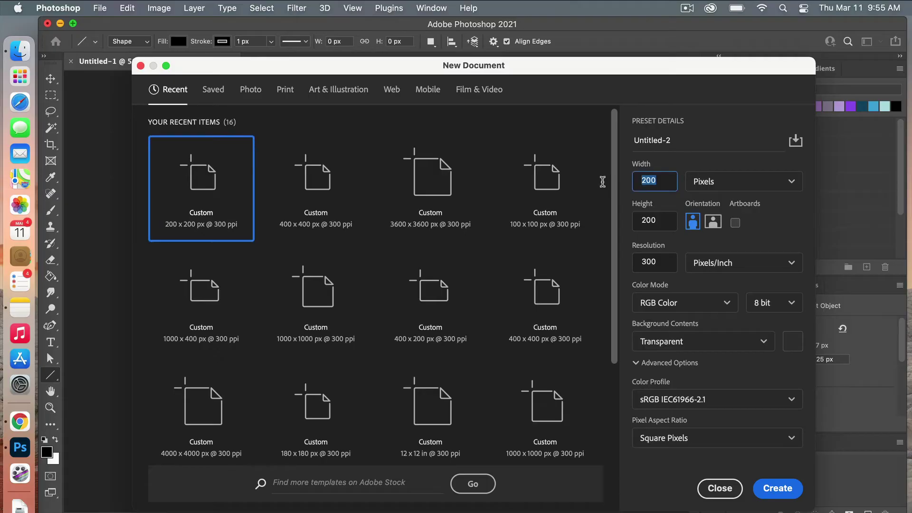
type("3600")
key("Tab")
type("36")
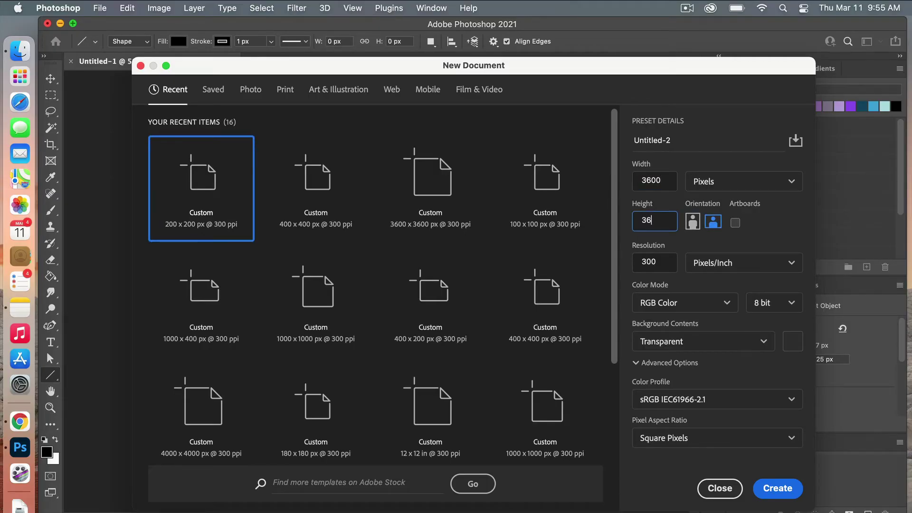
type("00")
left_click(712, 343)
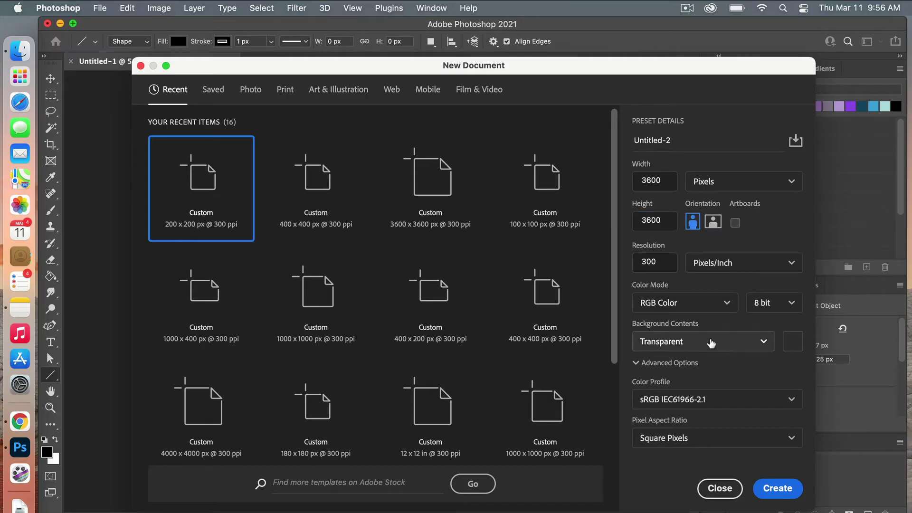
left_click(712, 343)
left_click(689, 370)
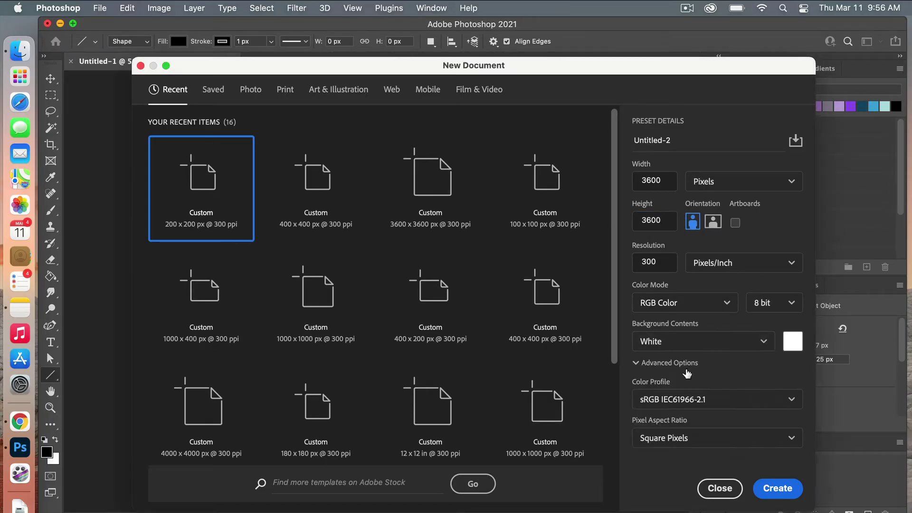
left_click(785, 493)
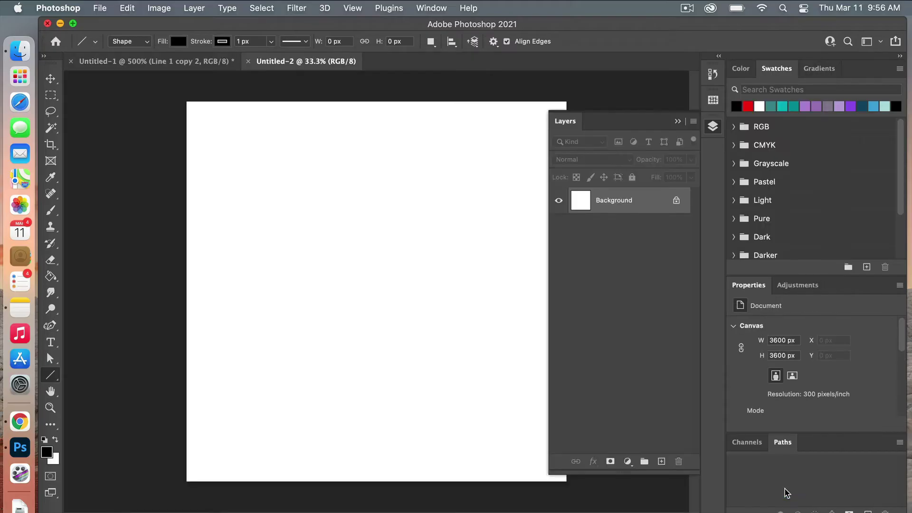
left_click_drag(625, 124, 686, 131)
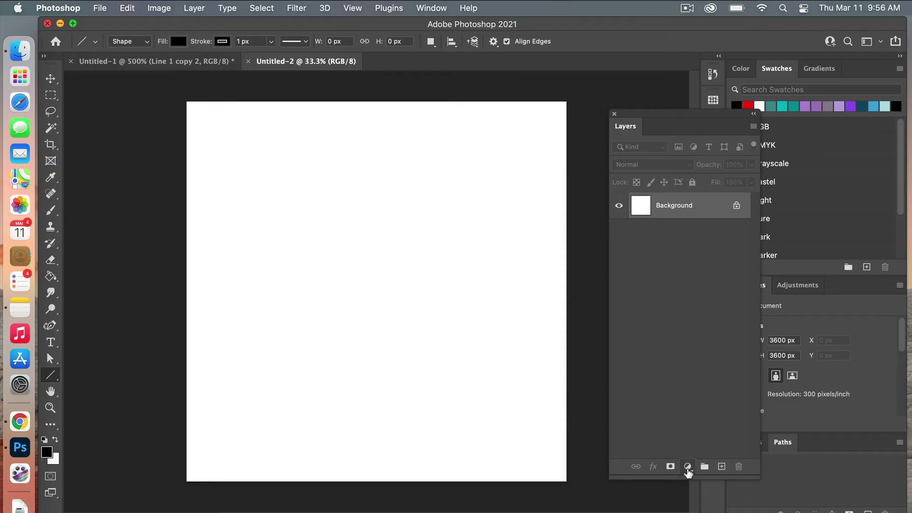
- Add a Pattern Fill layer using the 'diagonal' stripe pattern, snapped to the document origin
left_click(689, 467)
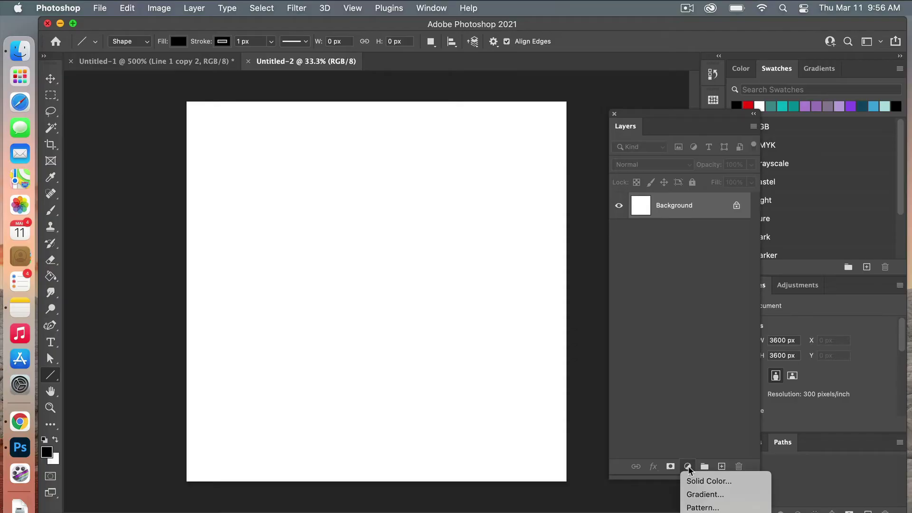
left_click(722, 507)
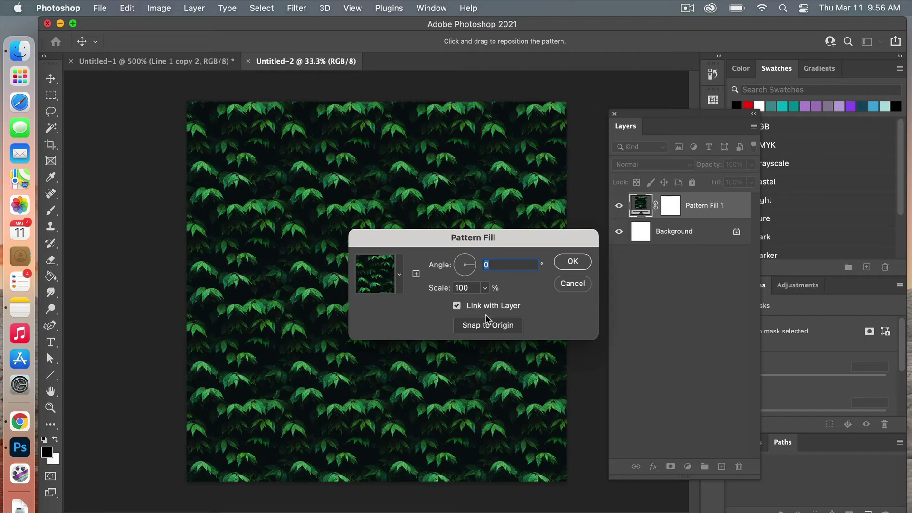
left_click(400, 265)
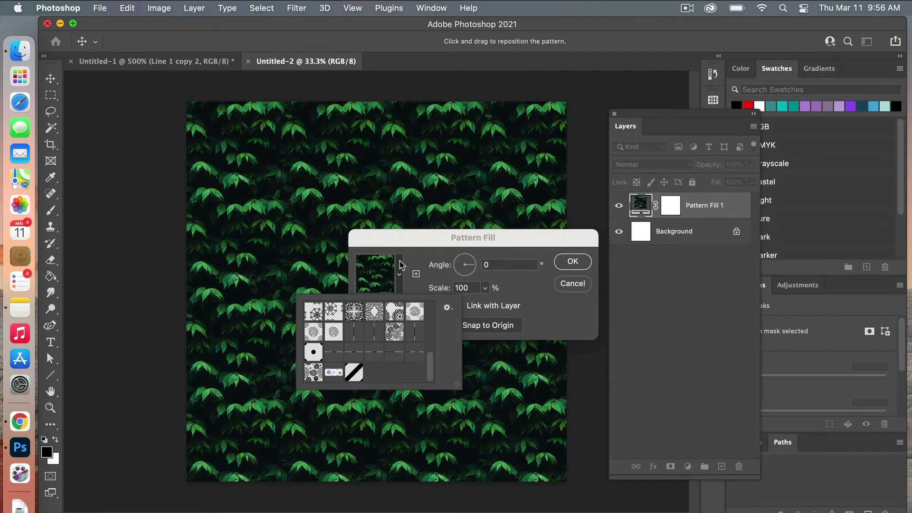
left_click(353, 373)
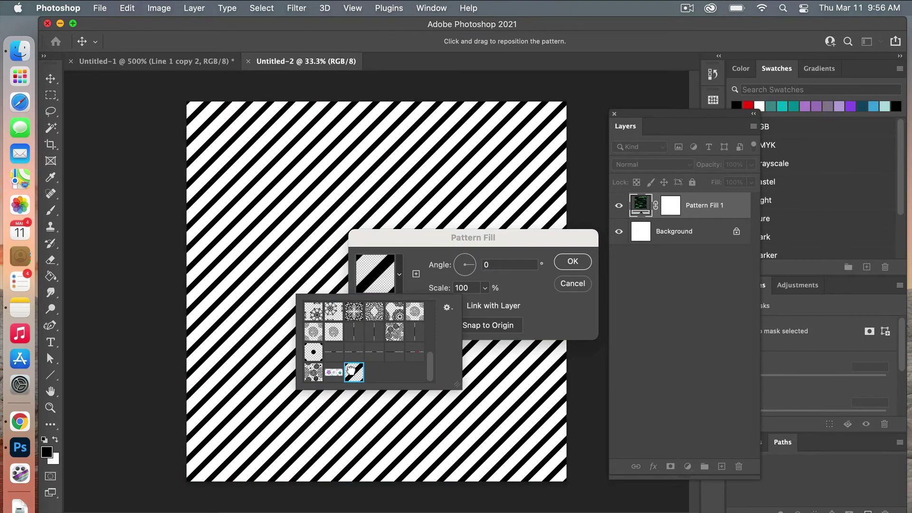
left_click(535, 287)
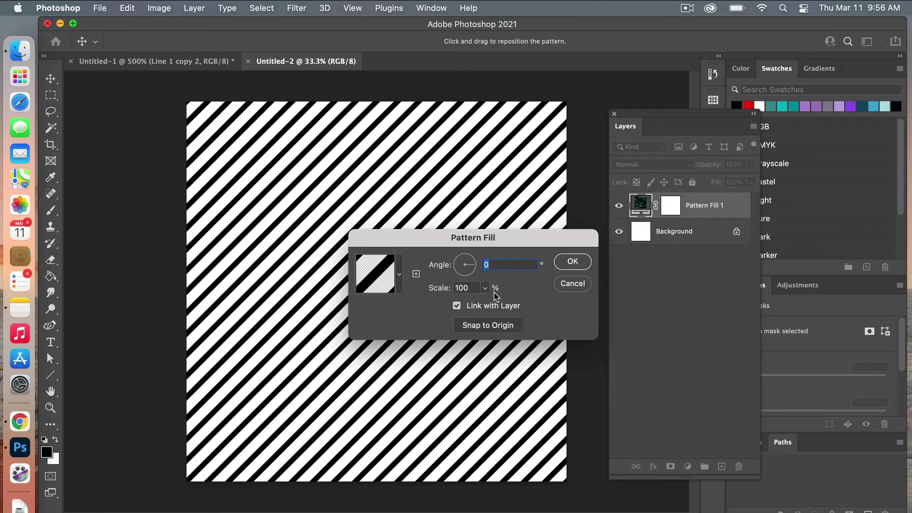
left_click_drag(418, 180, 453, 185)
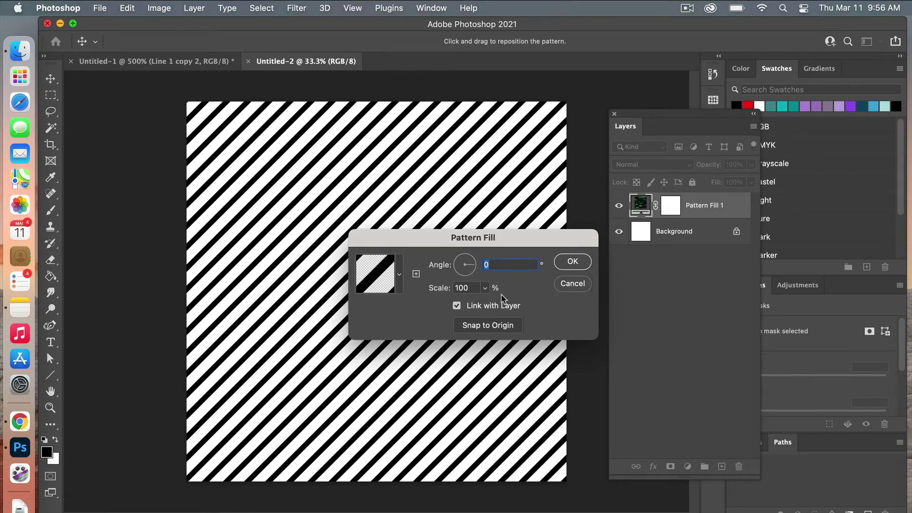
left_click(500, 327)
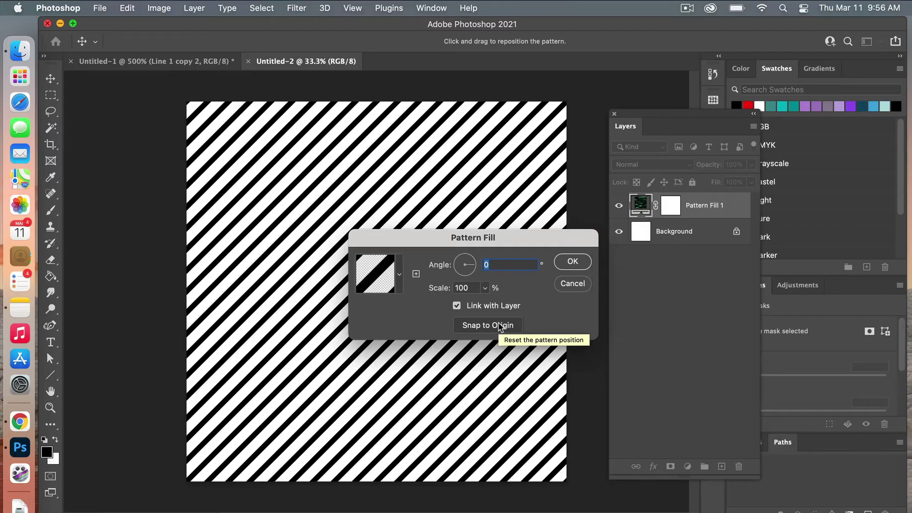
left_click(583, 263)
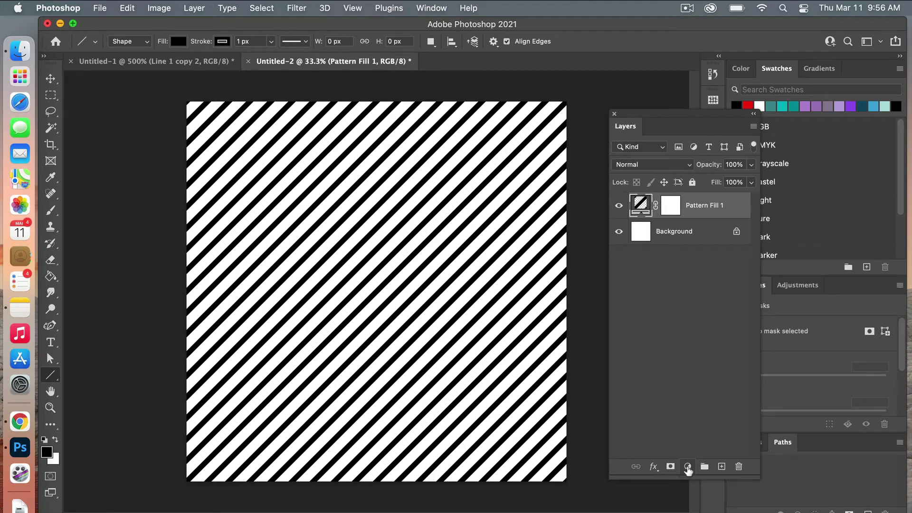
- Add a Solid Color fill layer in purple #a17cbd
left_click(688, 467)
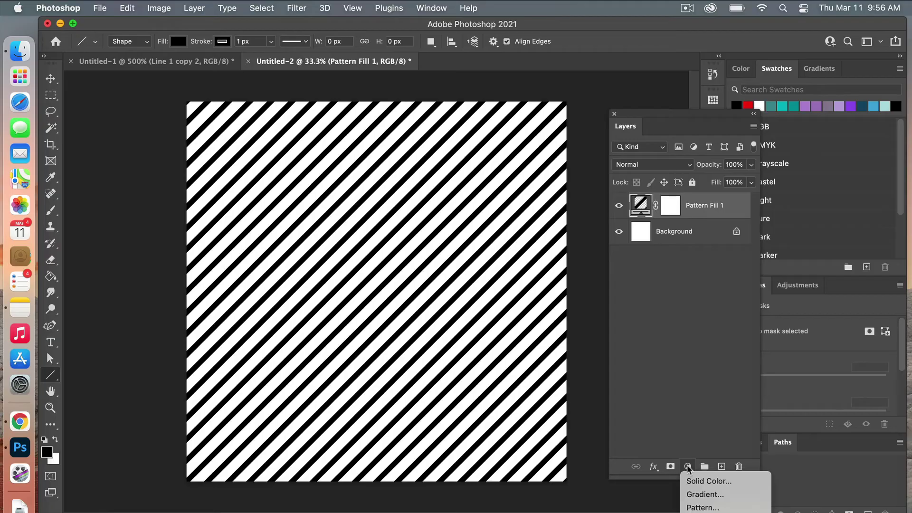
left_click(738, 481)
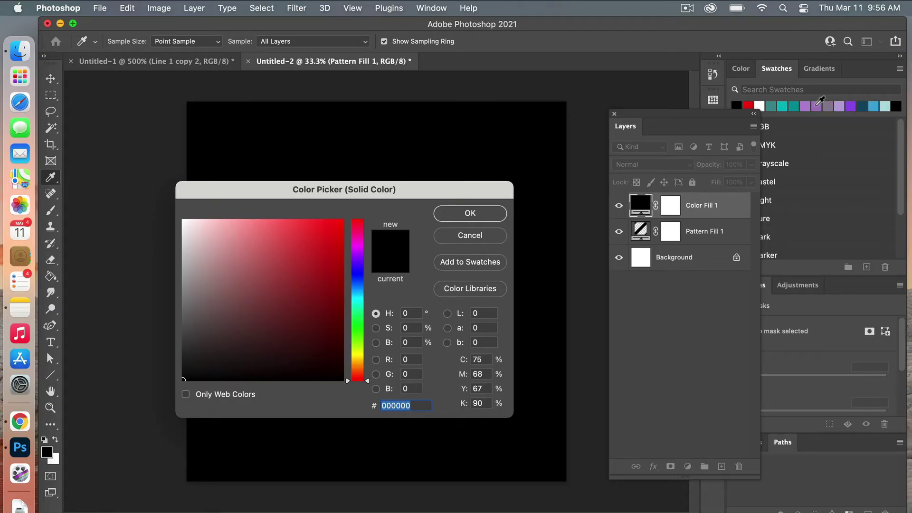
left_click(816, 106)
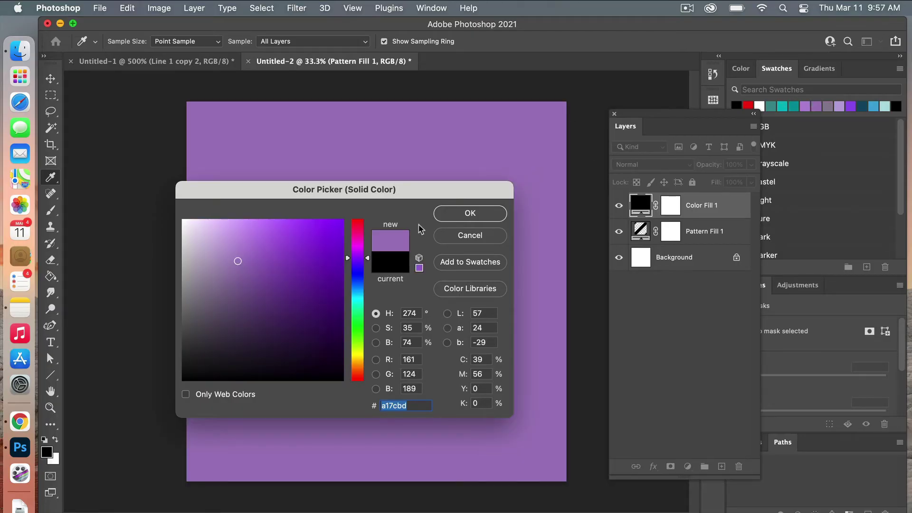
left_click(470, 212)
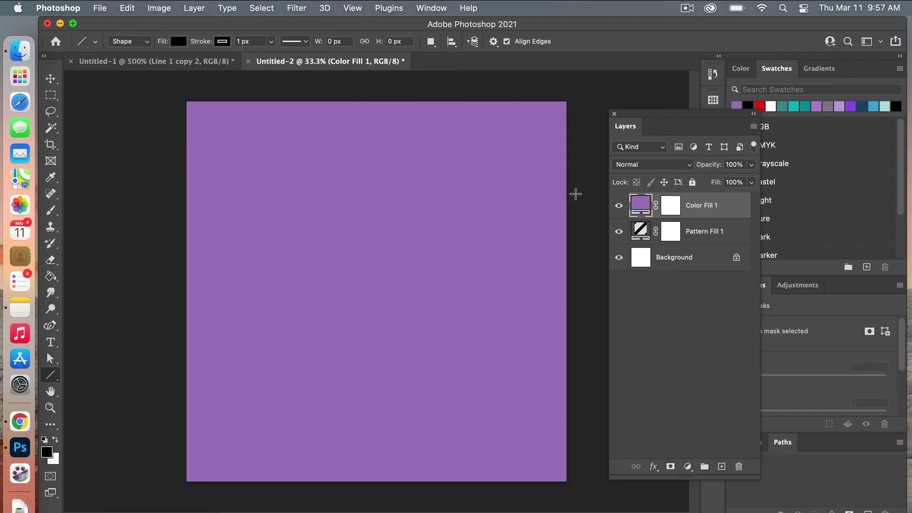
- Alt-click to clip Color Fill 1 to Pattern Fill 1 as a clipping mask
right_click(660, 219)
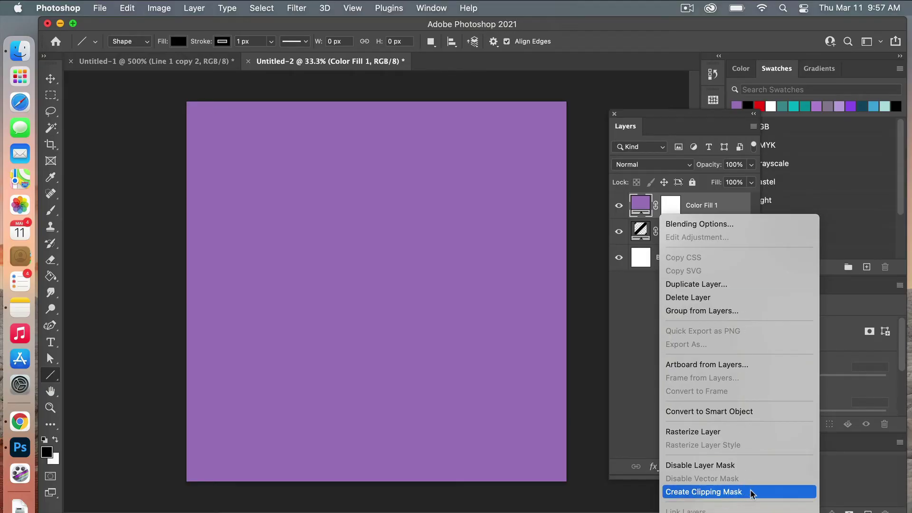
left_click(731, 207)
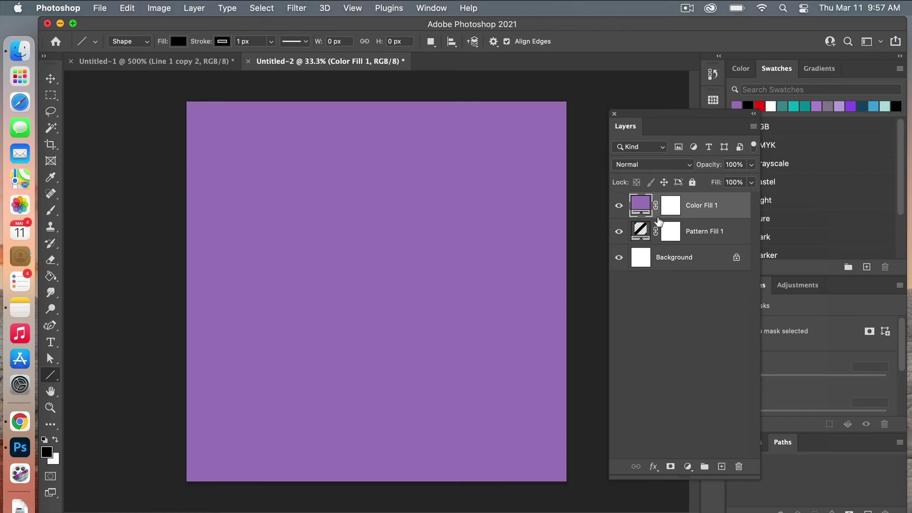
left_click(659, 219, "alt")
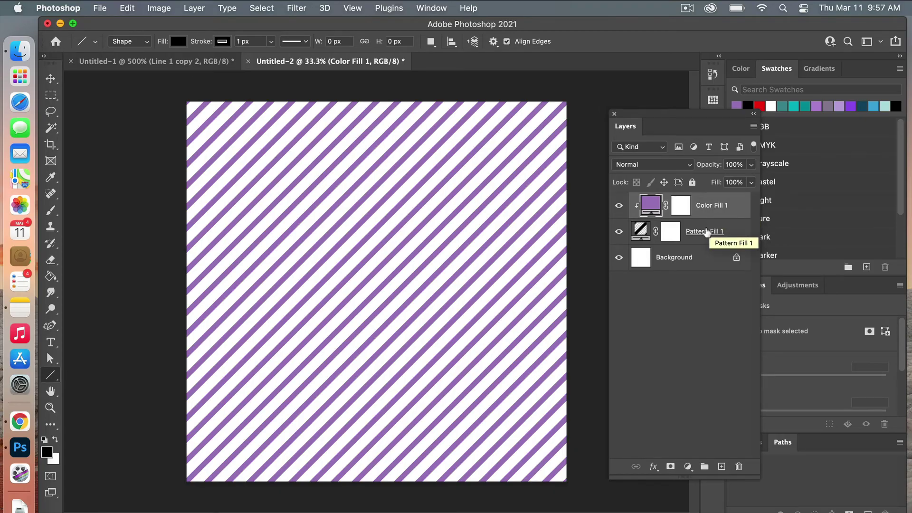
- Add a light purple #bca5dc Solid Color fill layer just above the Background layer
left_click(689, 258)
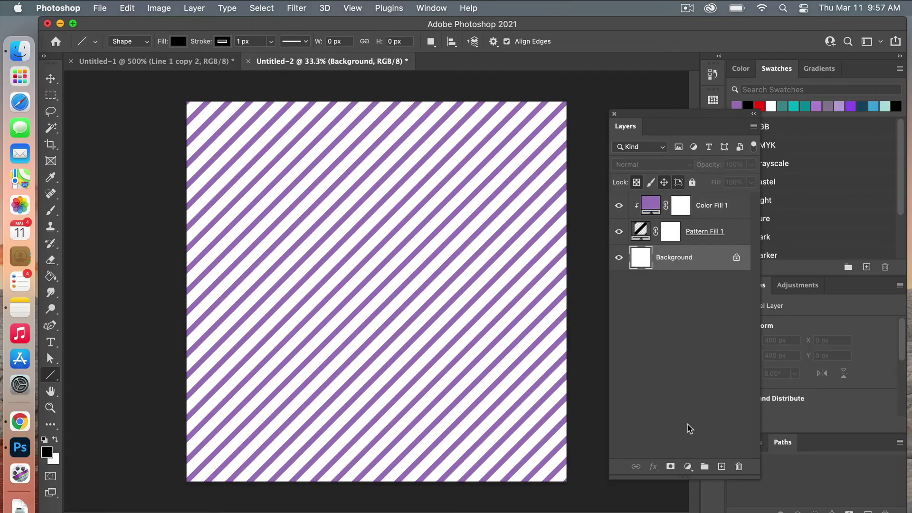
left_click(687, 468)
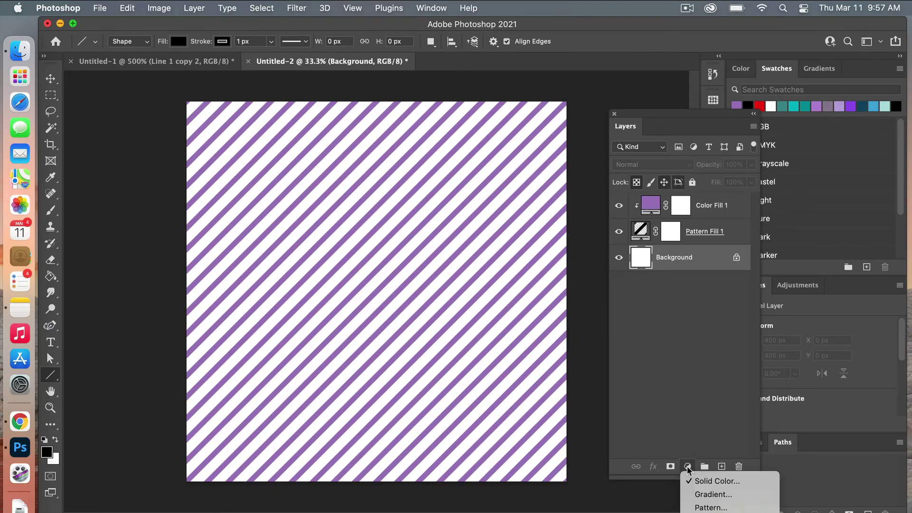
left_click(734, 483)
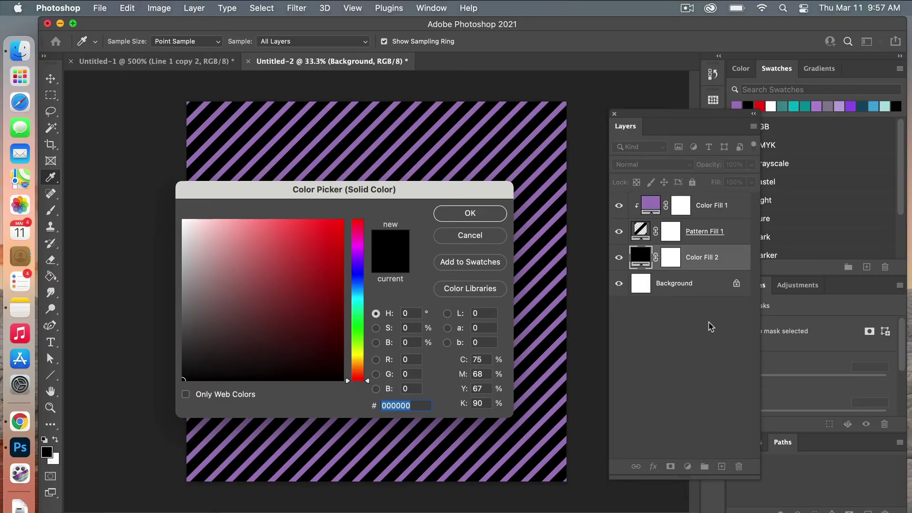
left_click(839, 106)
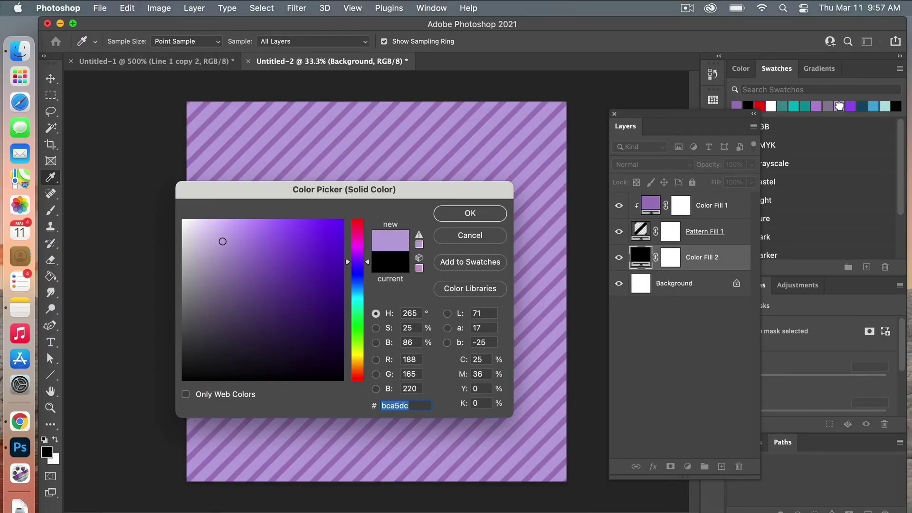
left_click(477, 213)
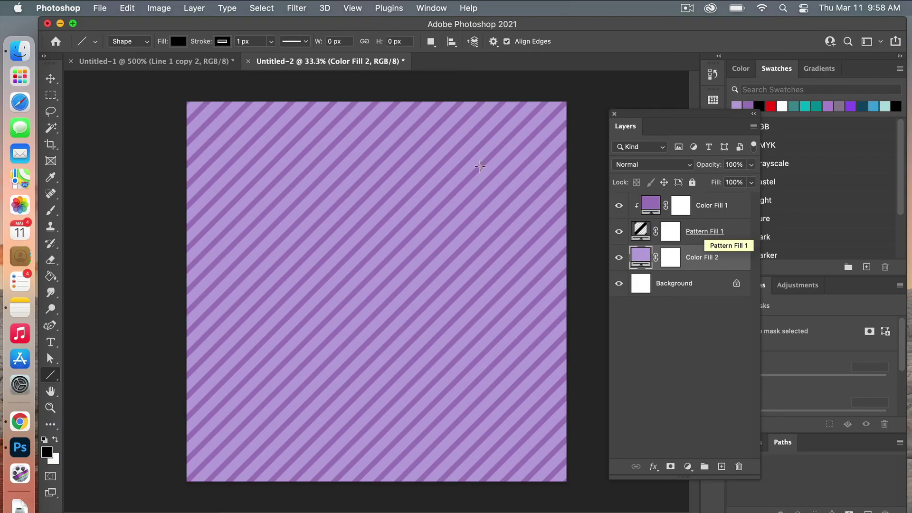
- Save a JPEG copy, purple-diagonal-stripes.jpg, to the Examples folder at Maximum quality 12
left_click(101, 8)
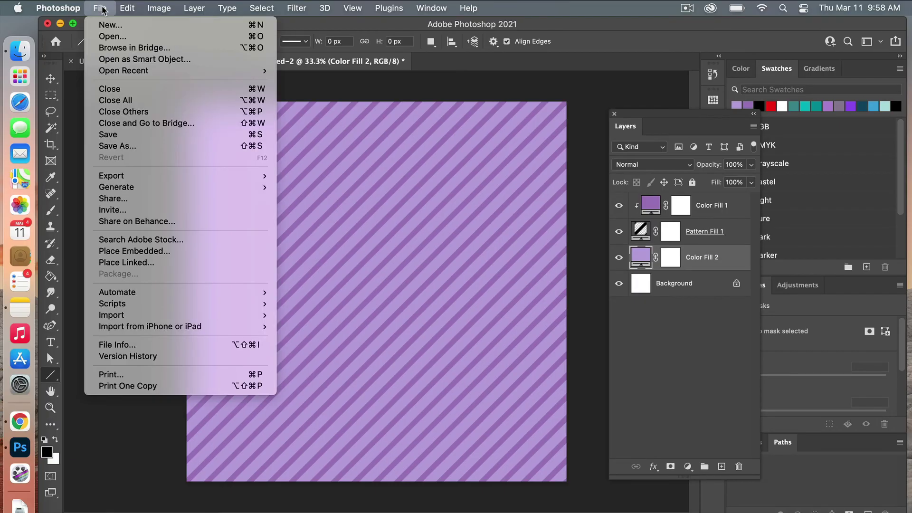
left_click(139, 146)
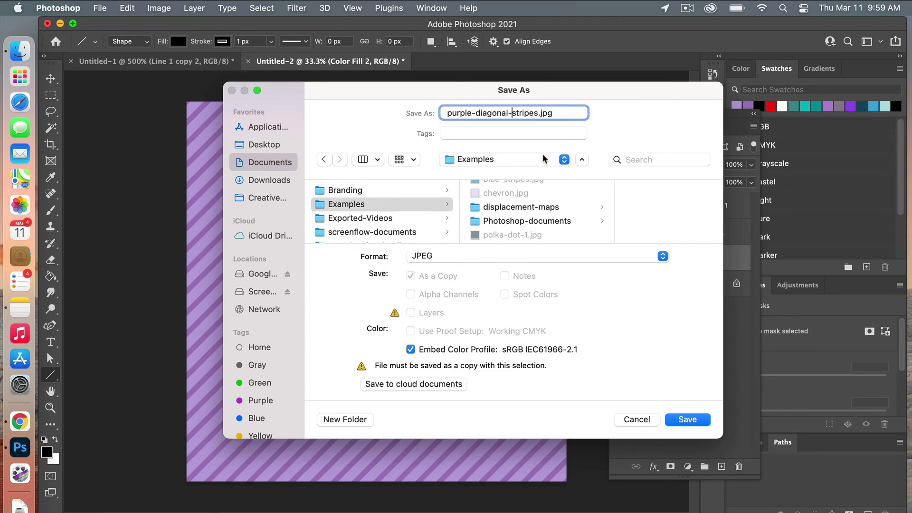
left_click(662, 256)
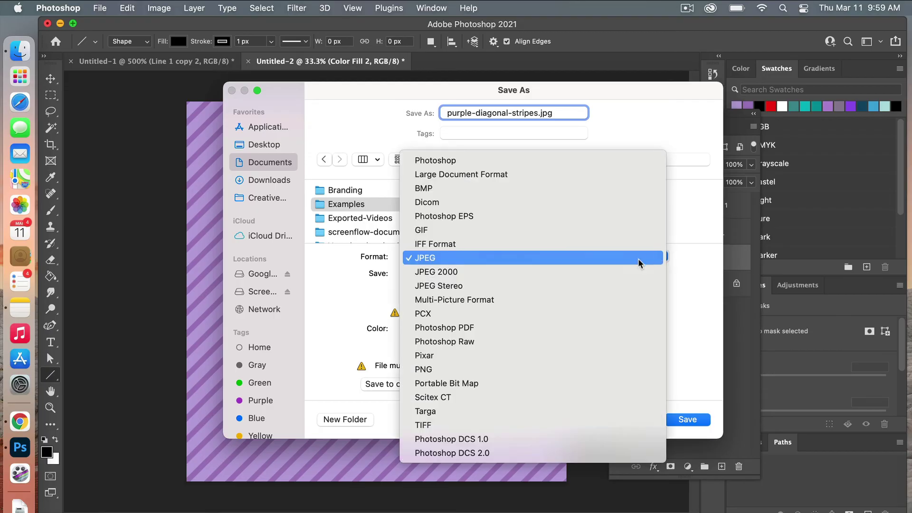
left_click(495, 259)
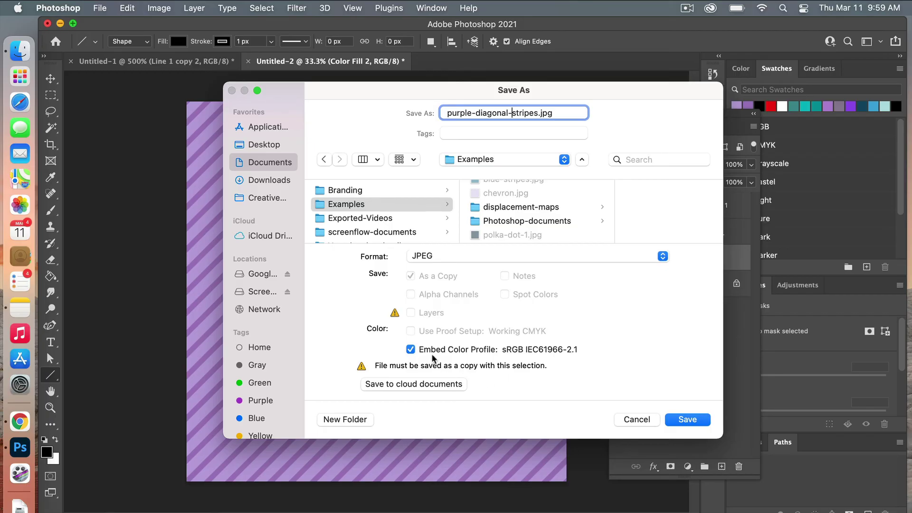
left_click(702, 421)
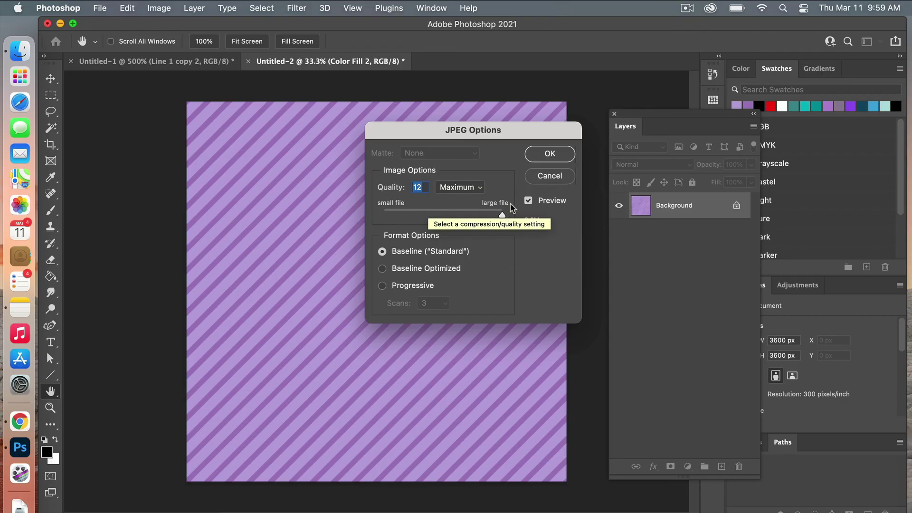
left_click(548, 154)
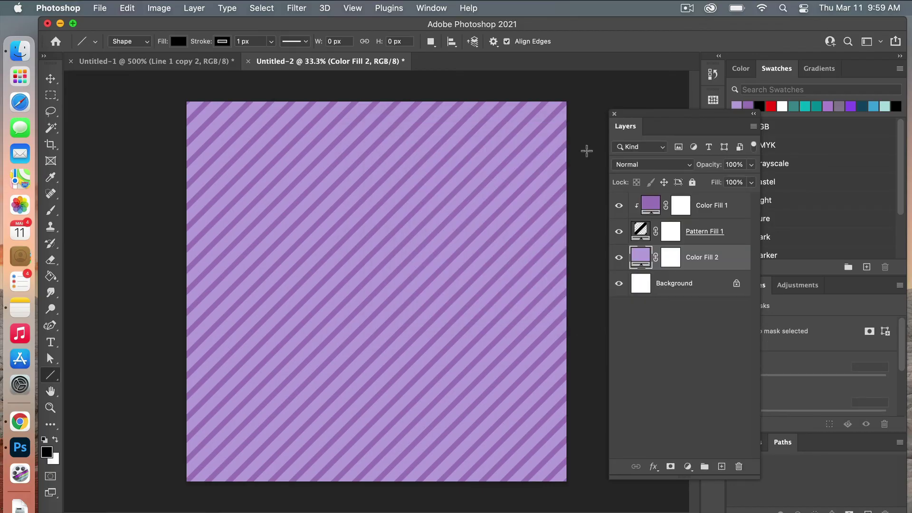